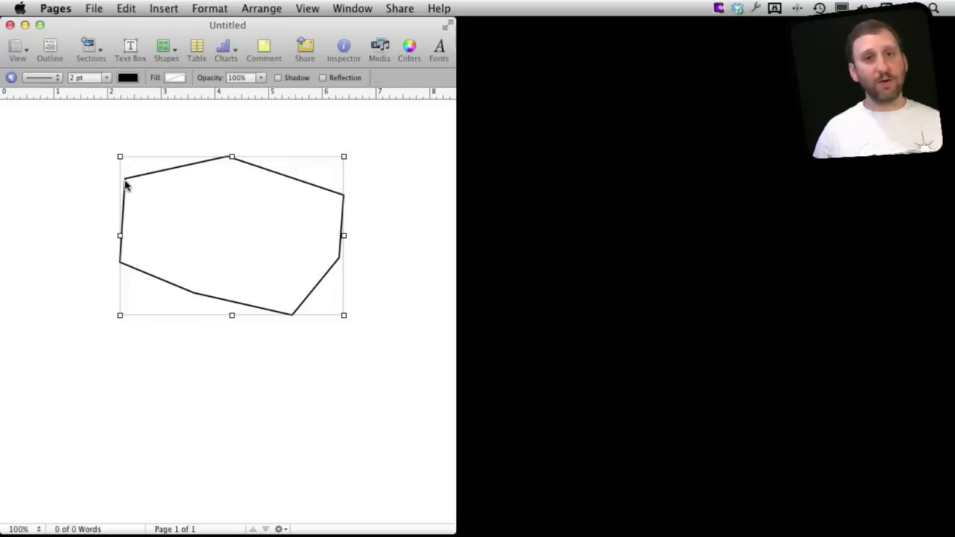
Step: Delete the polygon and draw a closed freeform shape with six curved points using the Draw tool
key(Delete)
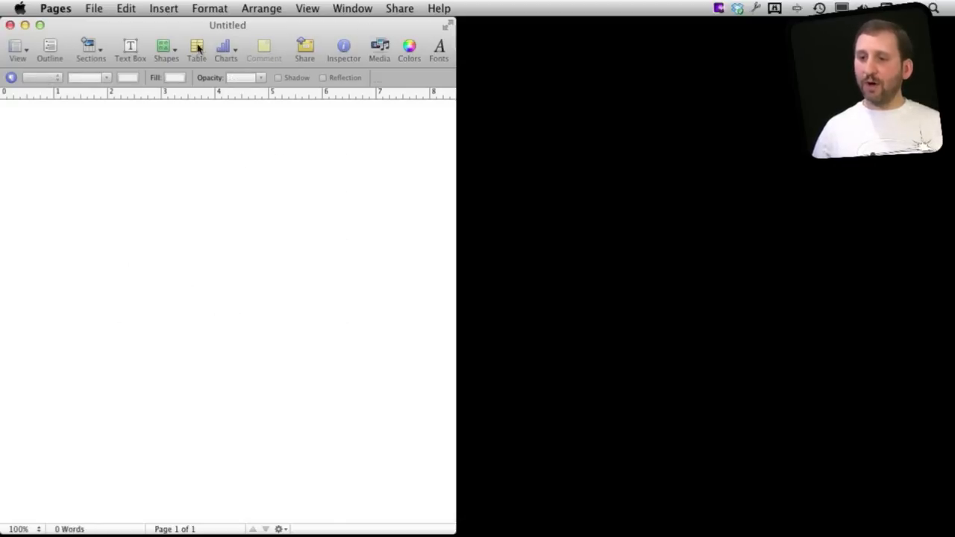
click(165, 47)
click(198, 468)
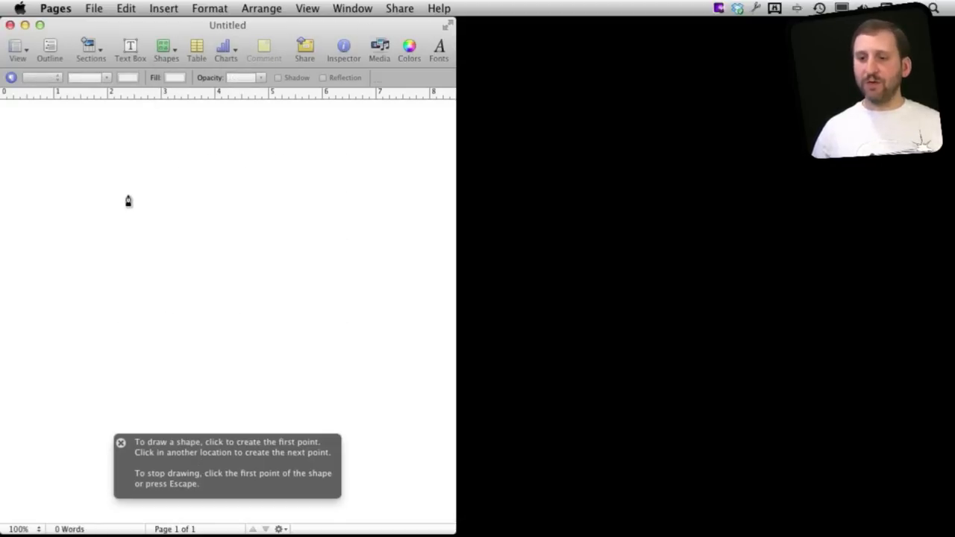
drag(129, 197, 171, 155)
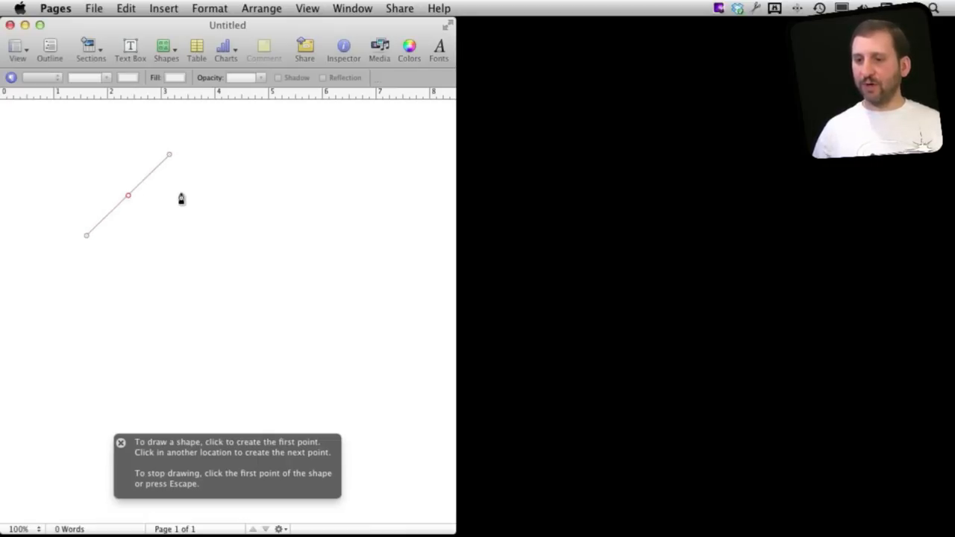
drag(228, 177, 246, 221)
drag(235, 284, 185, 282)
drag(94, 294, 96, 250)
drag(71, 199, 95, 173)
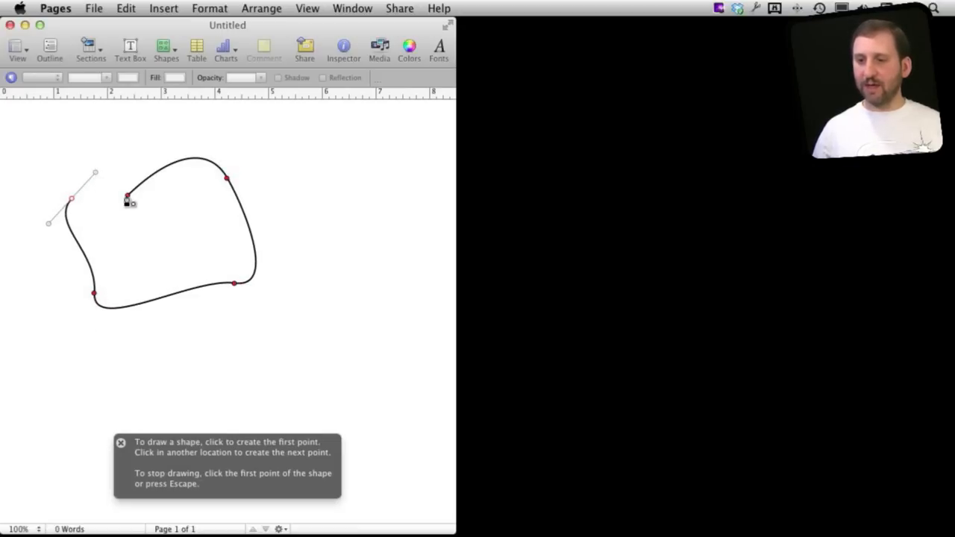
drag(136, 262, 149, 252)
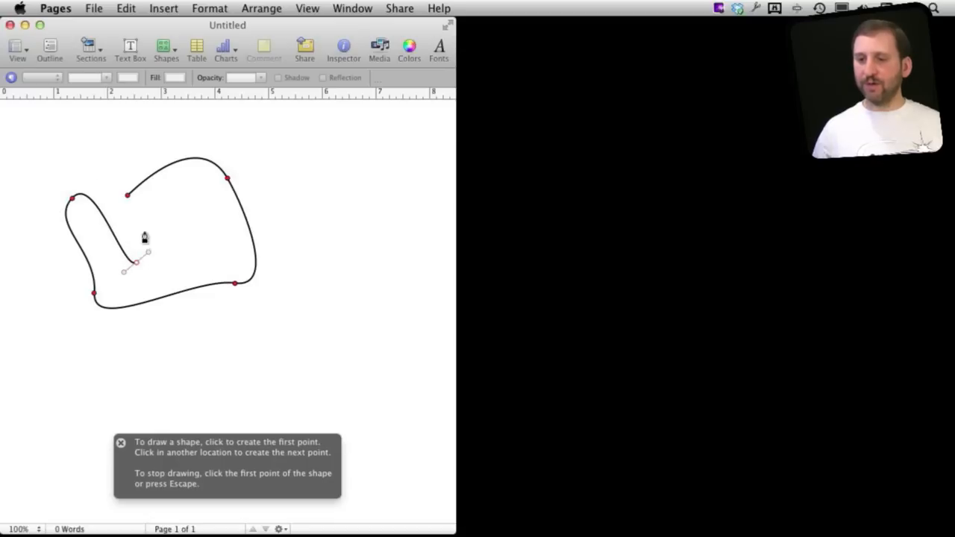
click(127, 196)
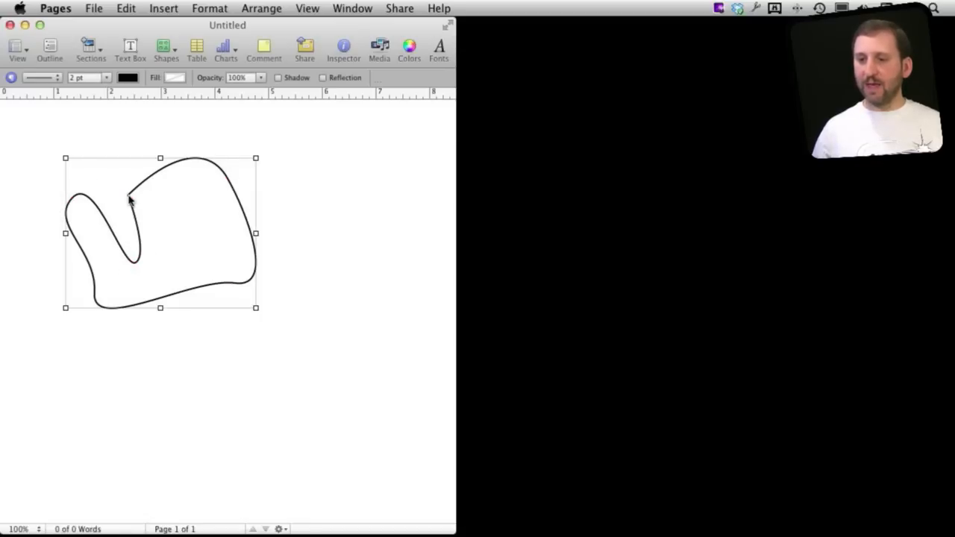
Step: Reshape the curved shape by swinging the upper-right point's curve handle outward and moving the inner notch point up beyond the outline
click(139, 190)
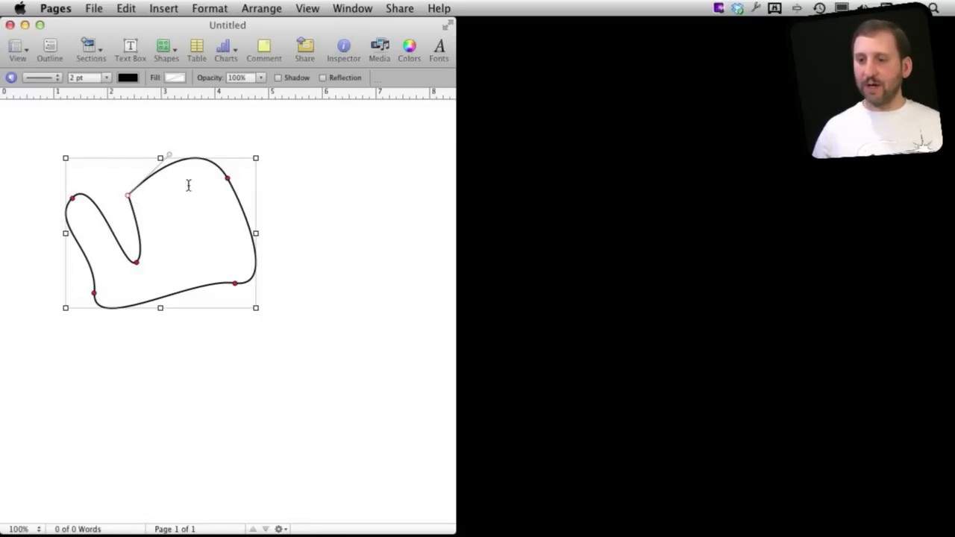
click(227, 180)
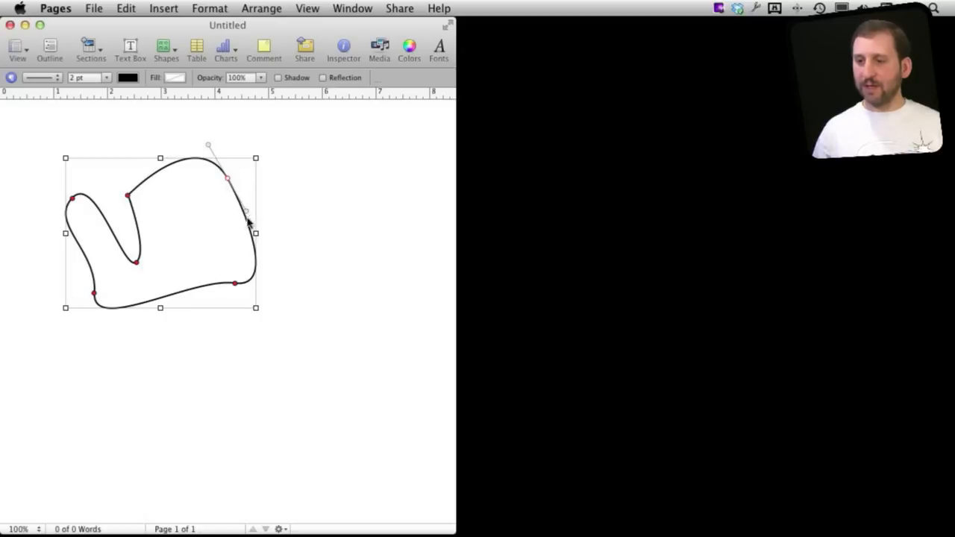
drag(249, 217, 302, 151)
drag(138, 262, 89, 144)
click(129, 197)
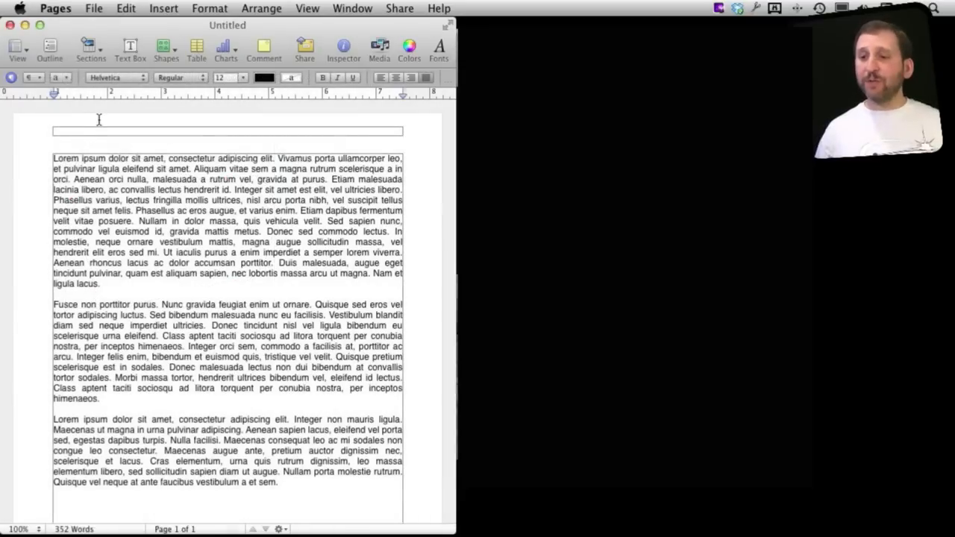
Step: Draw a closed seven-point freeform polygon over the first paragraphs so that the body text wraps around it
click(162, 51)
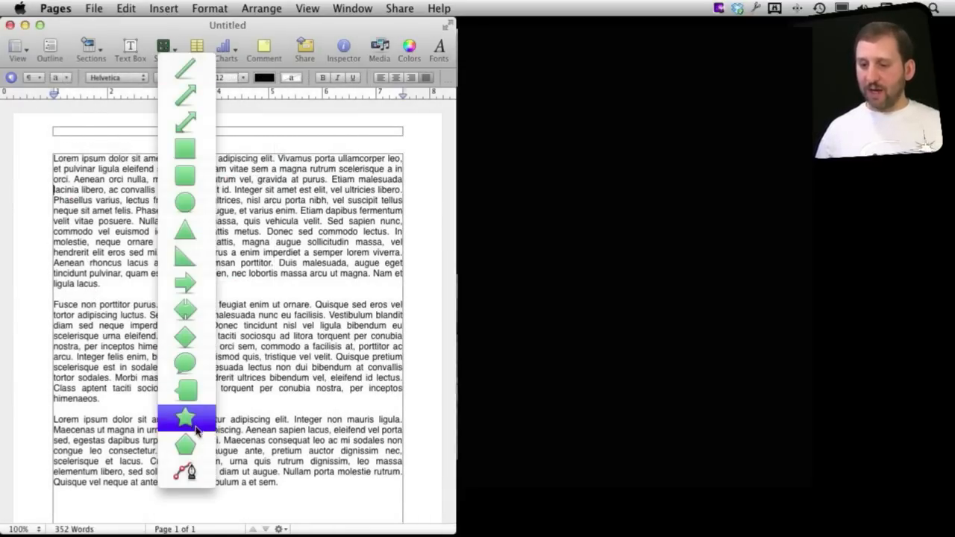
click(187, 470)
click(124, 180)
click(88, 255)
click(106, 346)
click(183, 363)
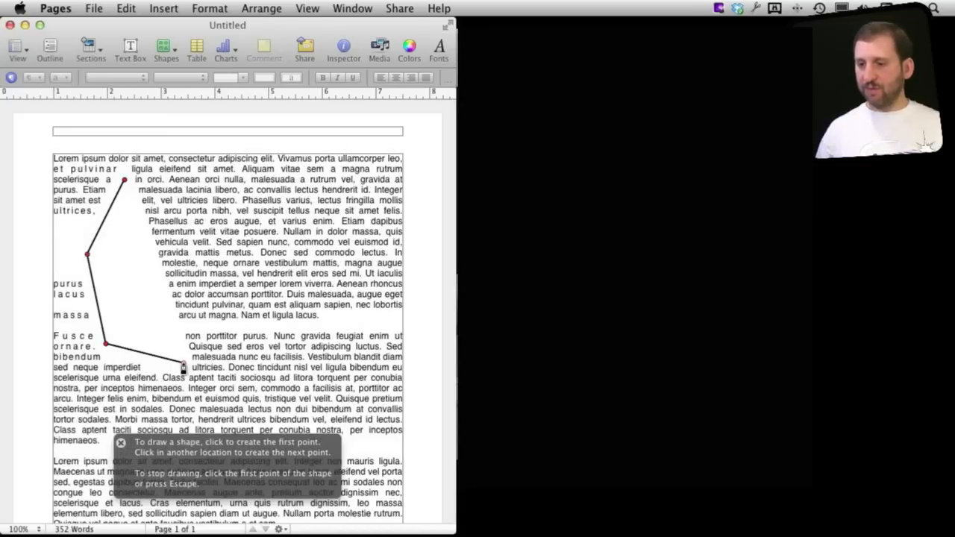
click(261, 380)
click(255, 268)
click(178, 261)
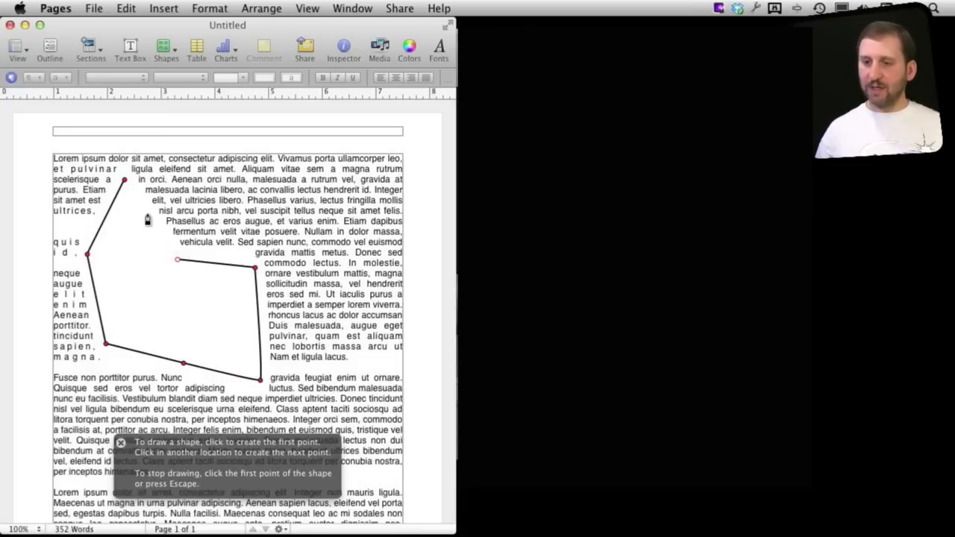
click(124, 181)
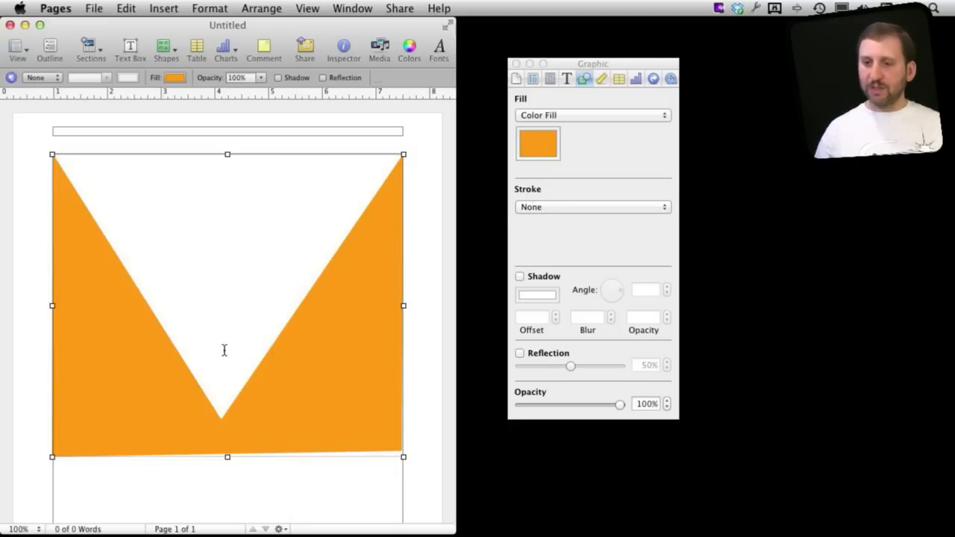
Step: Paste the copied Lorem ipsum text into the page body so it flows inside the orange shape's V-shaped notch
click(111, 174)
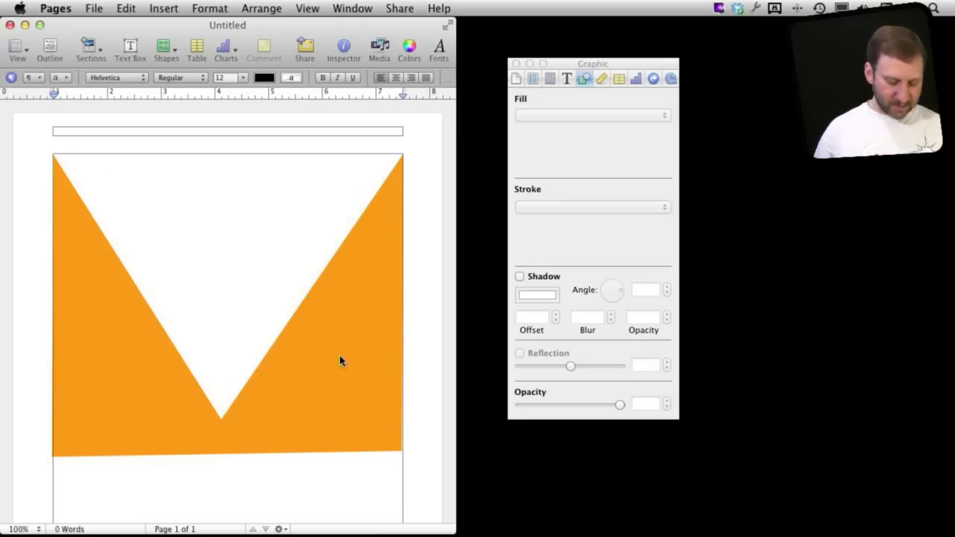
key(super+v)
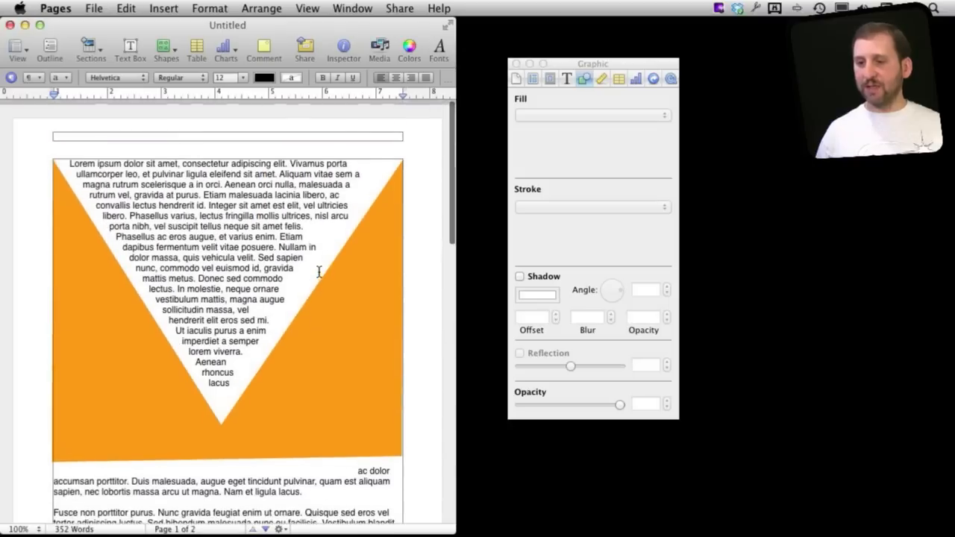
scroll(320, 272, down, 1)
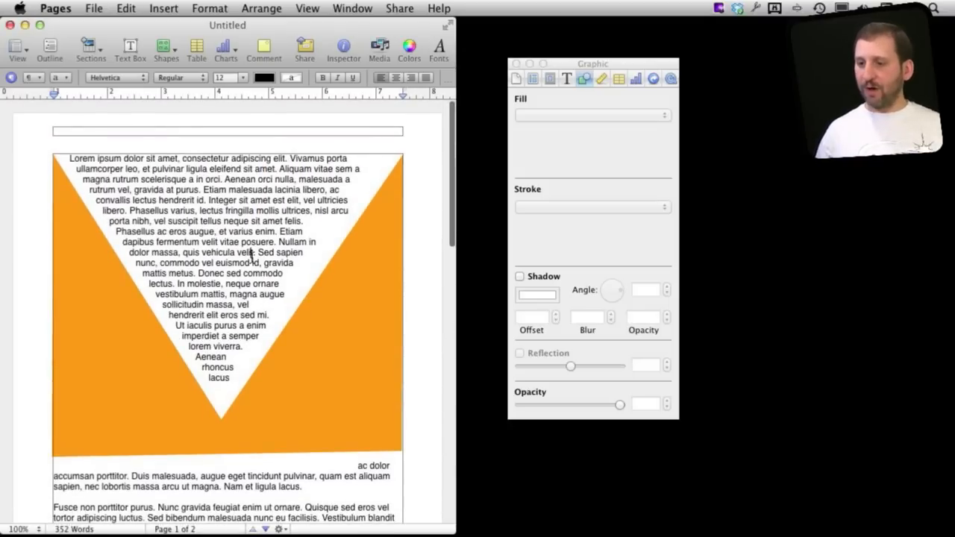
Step: Justify all of the body text on both sides
key(super+a)
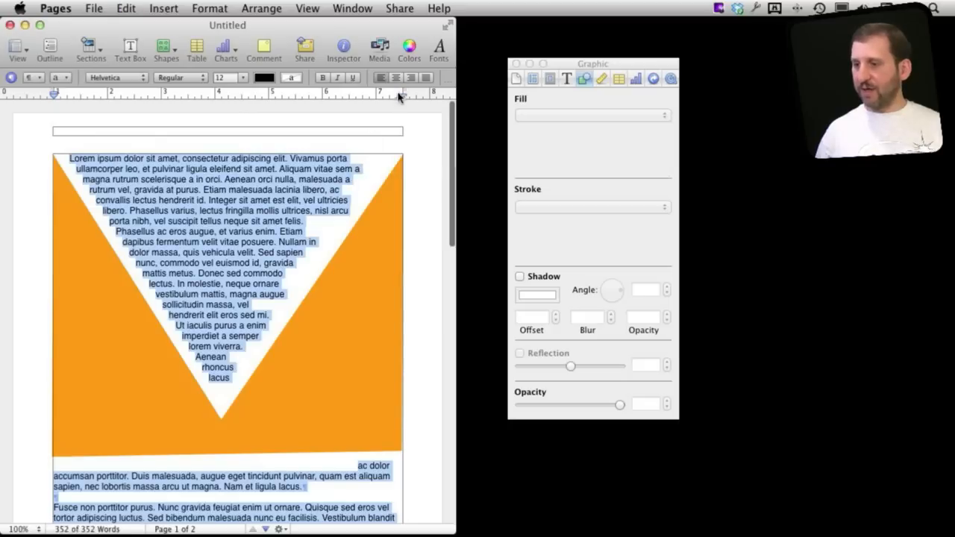
click(426, 79)
click(290, 189)
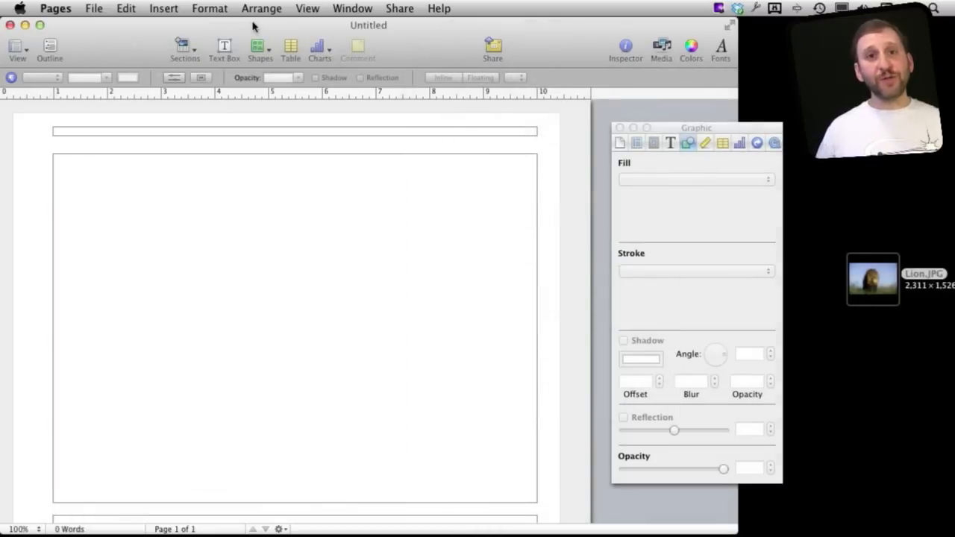
Step: Place Lion.JPG from the desktop on the landscape page and enlarge it to cover the whole body area
drag(874, 283, 177, 267)
drag(337, 363, 559, 503)
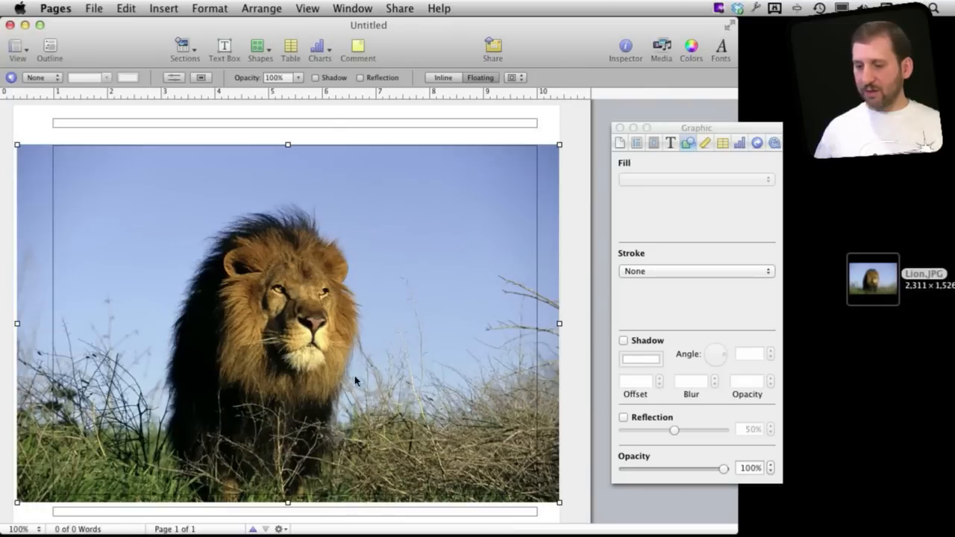
drag(316, 358, 321, 354)
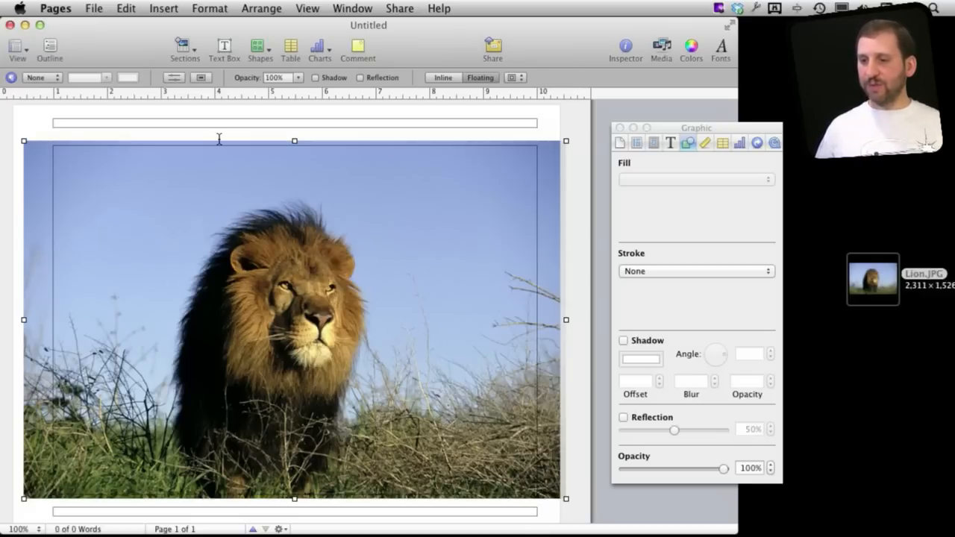
Step: Send the lion picture to the background
click(220, 9)
mouse_move(260, 9)
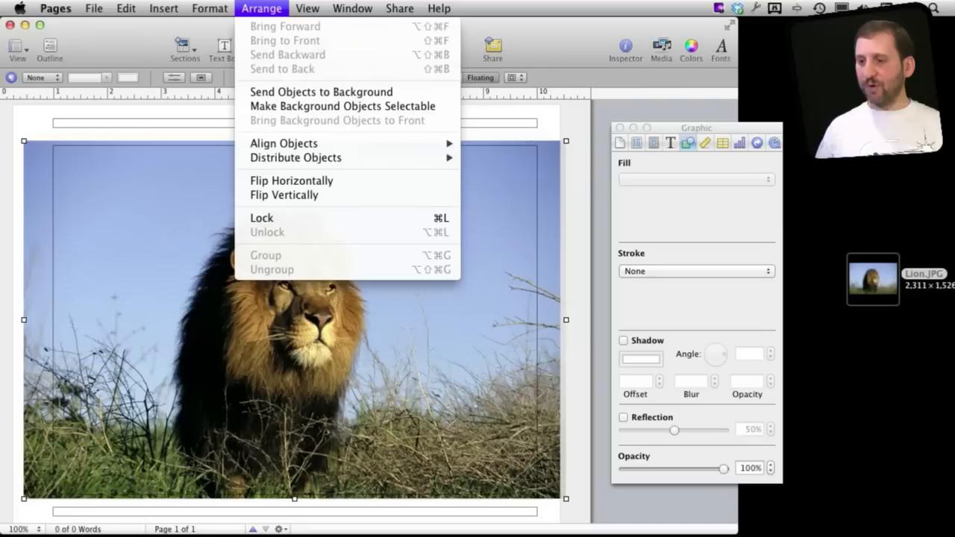
click(275, 92)
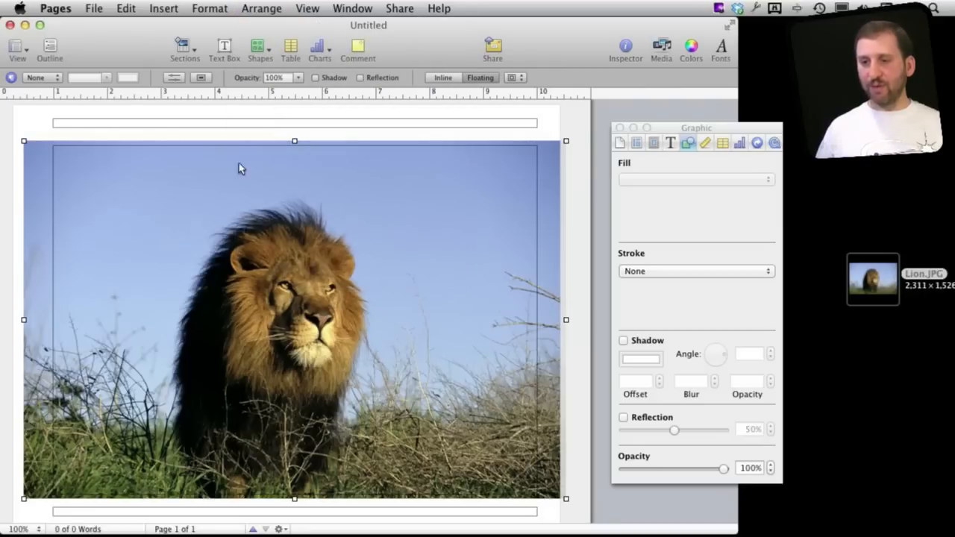
Step: Draw a closed freeform shape that follows the grass line and the lion's head and mane and encloses the picture's lower part
click(257, 48)
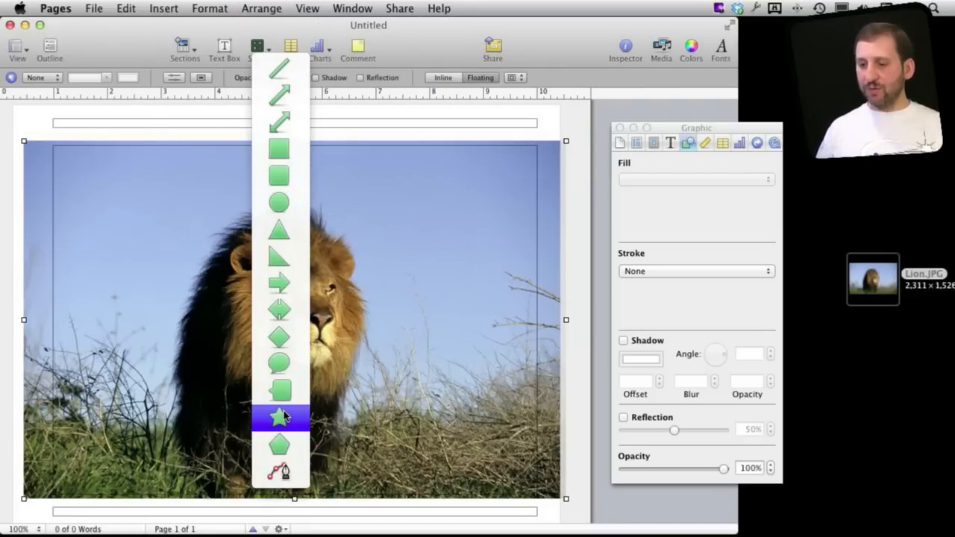
click(283, 471)
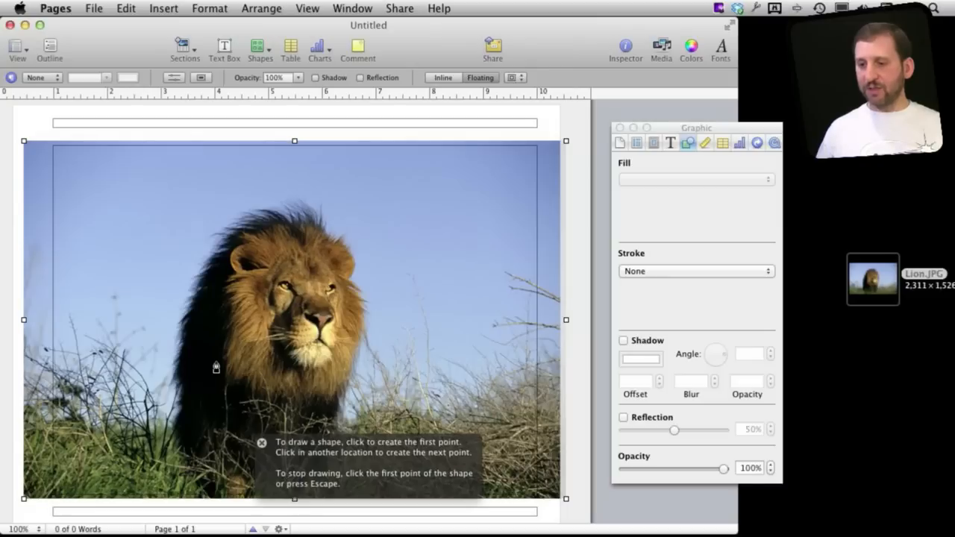
click(52, 306)
click(170, 357)
click(205, 246)
click(254, 214)
click(323, 212)
click(348, 239)
click(368, 284)
click(367, 345)
click(418, 354)
click(482, 335)
click(507, 264)
click(538, 265)
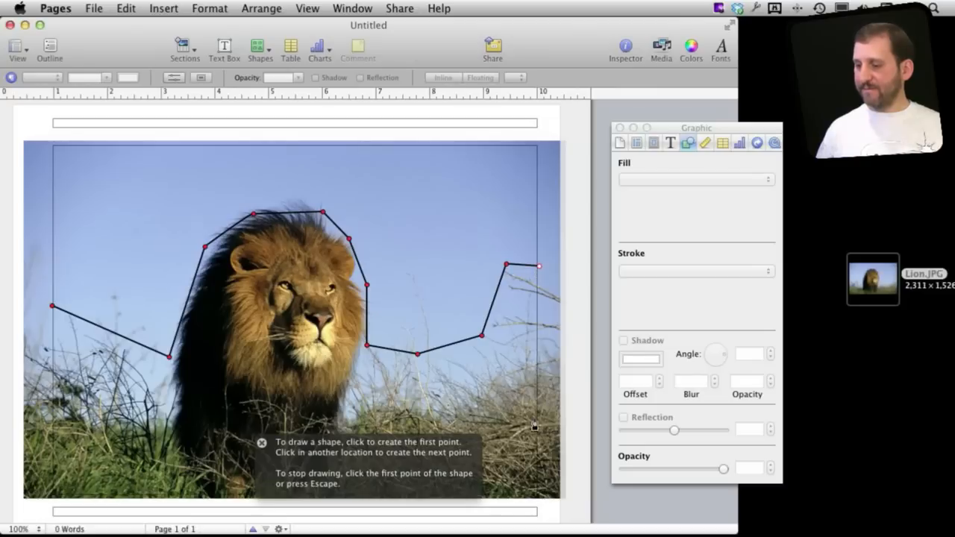
click(545, 504)
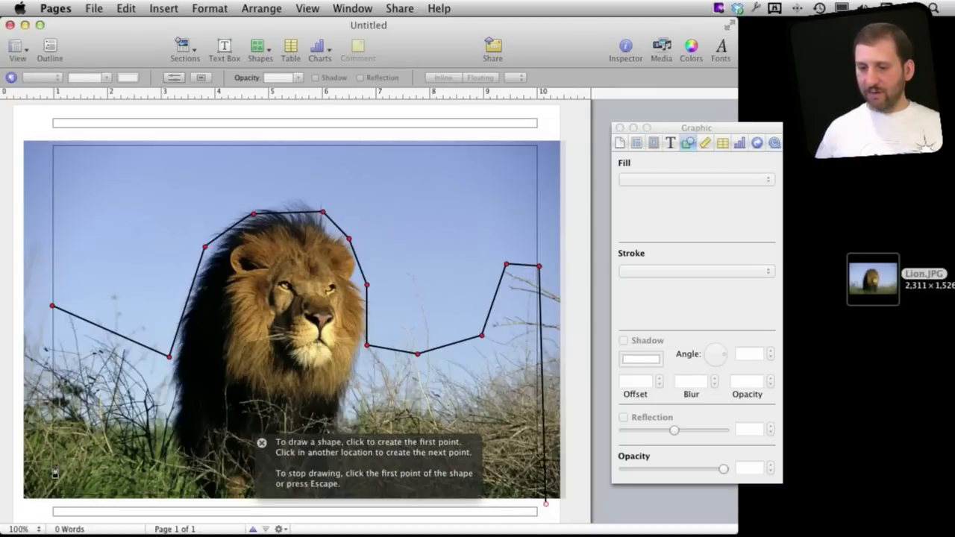
click(43, 500)
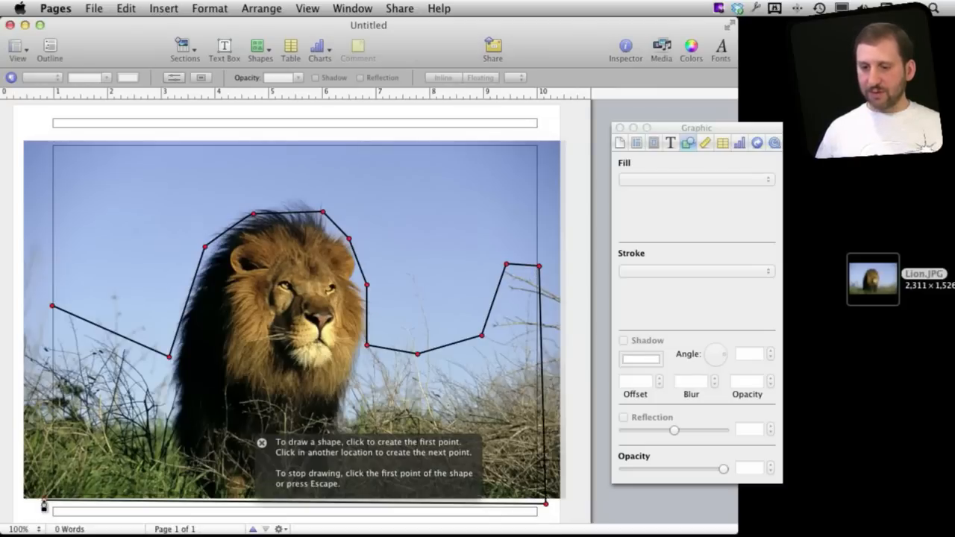
click(51, 306)
Step: Paste the copied Lorem ipsum text into the page body over the sky around the lion outline
click(82, 185)
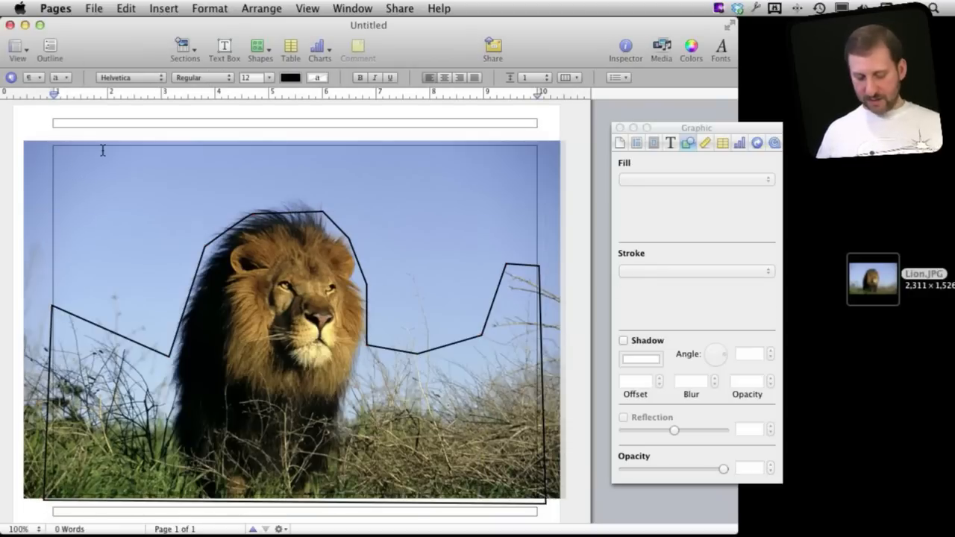
key(super+v)
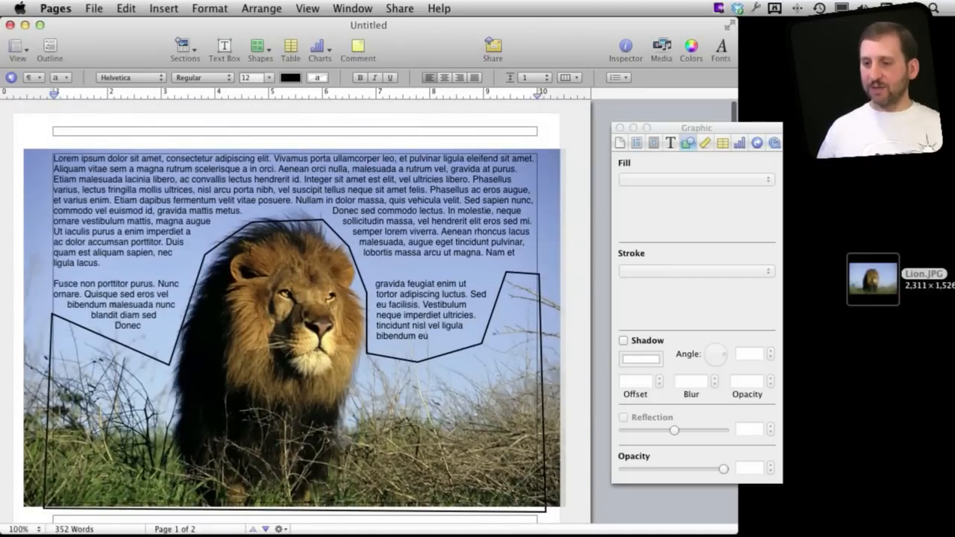
click(23, 132)
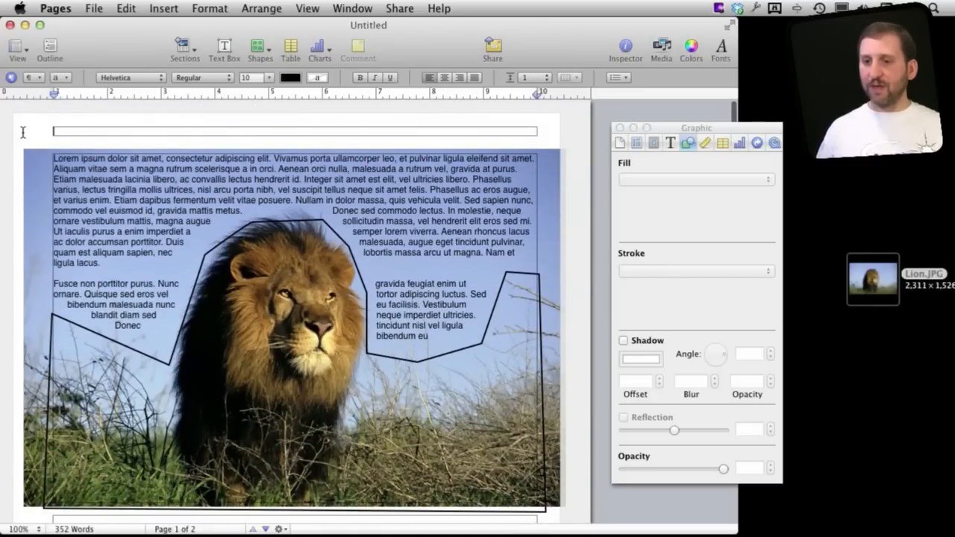
Step: Set the stroke of the freeform outline around the lion to None
click(76, 326)
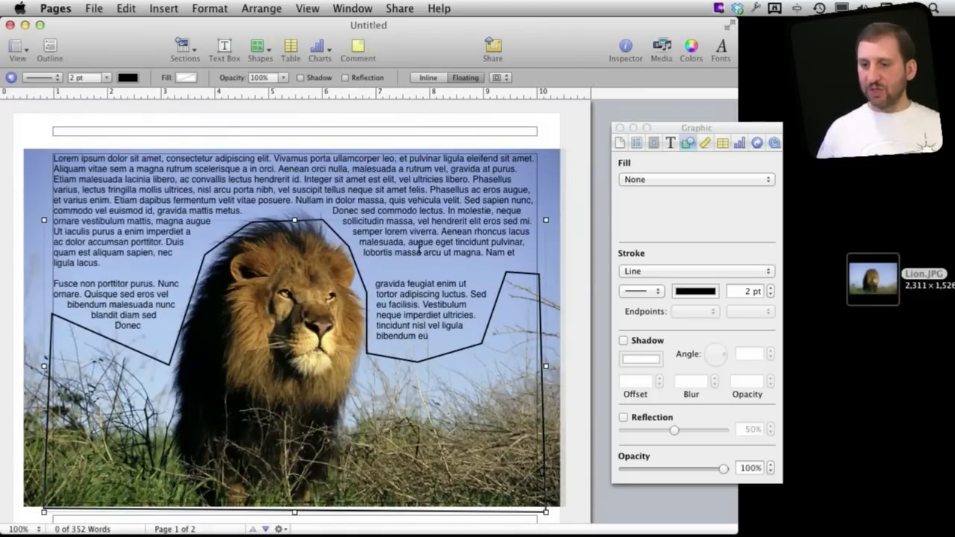
click(677, 271)
click(678, 259)
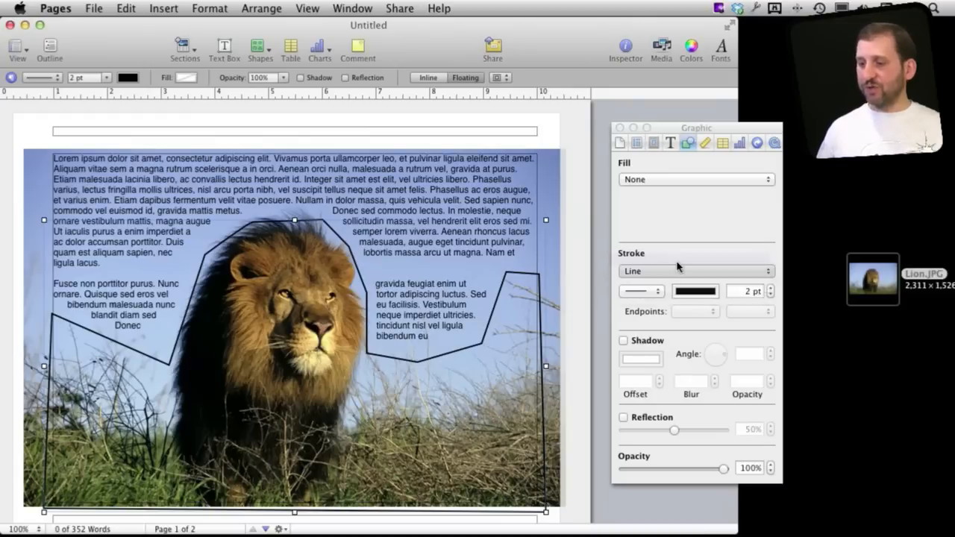
click(437, 169)
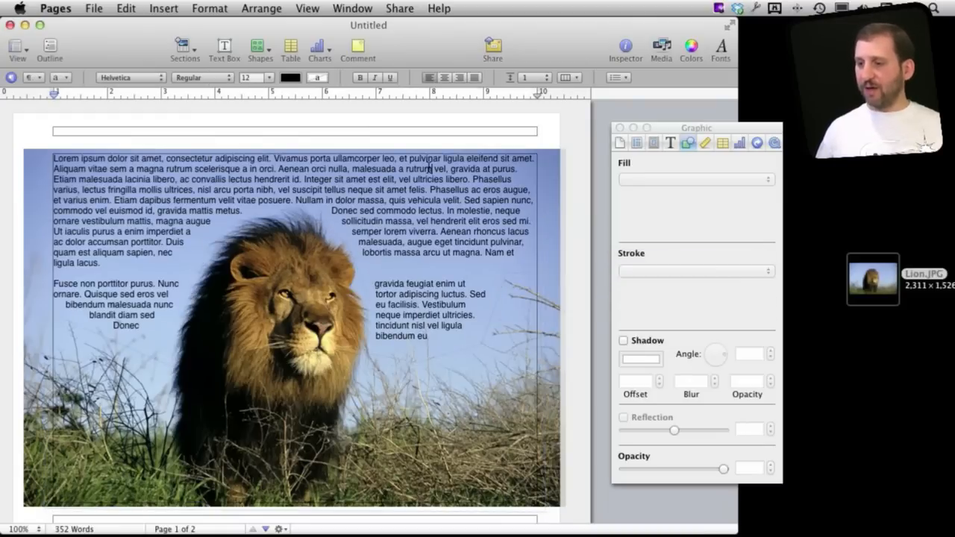
Step: Arrange the body text in two columns and hide the page layout guides
click(574, 78)
click(604, 128)
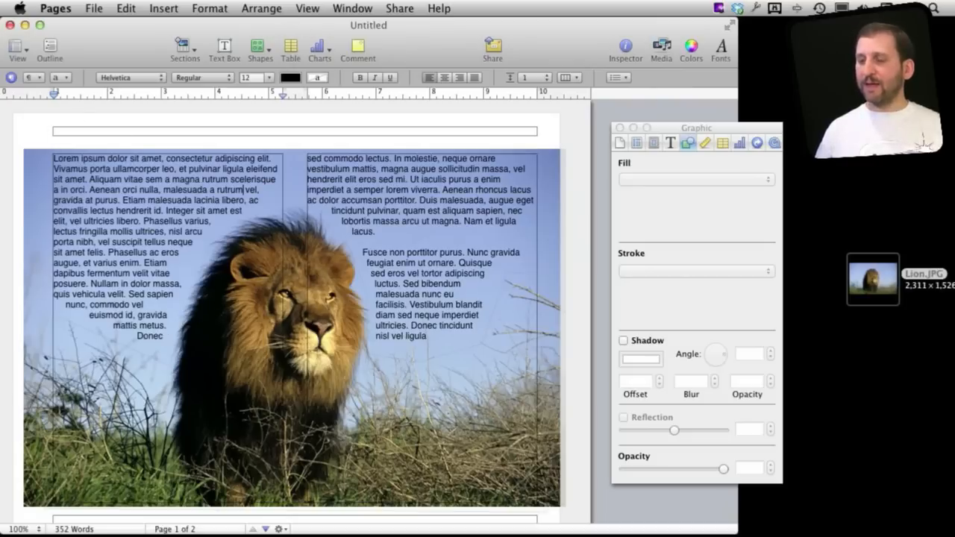
click(307, 8)
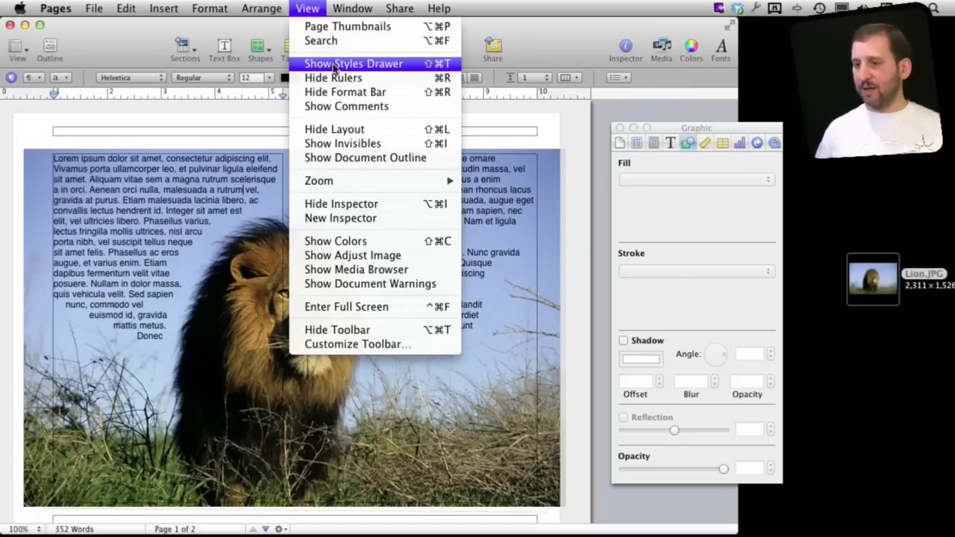
click(335, 129)
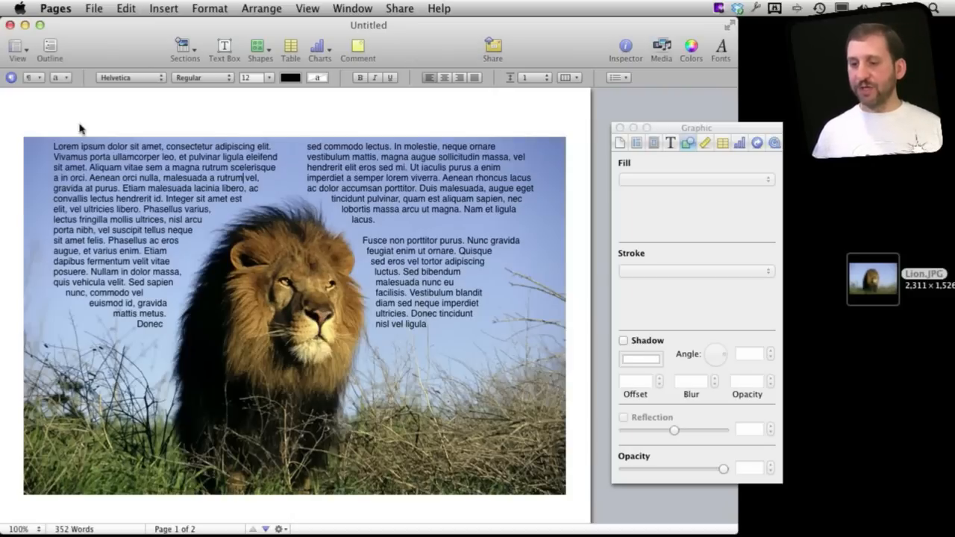
Step: Select the lion picture and examine the shapes offered by Mask with Shape
click(300, 229)
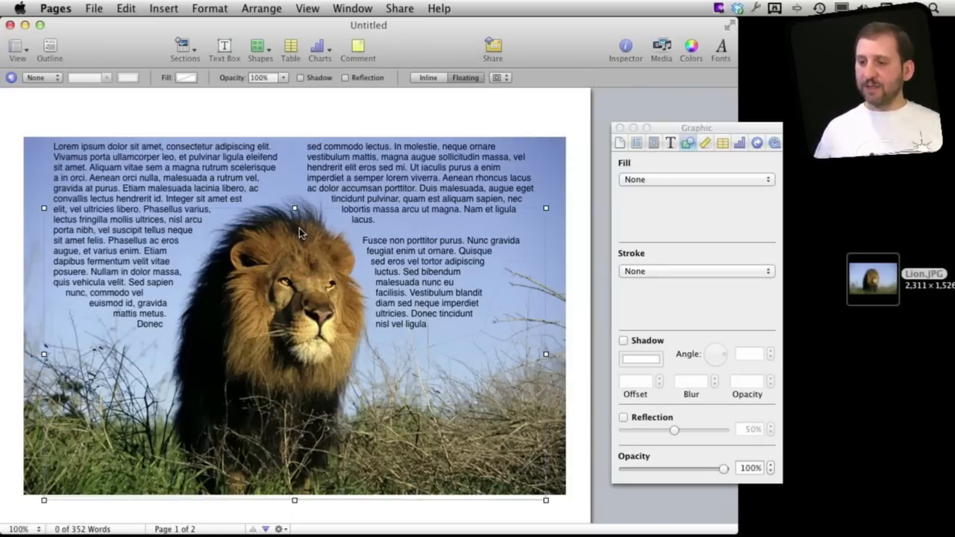
click(213, 8)
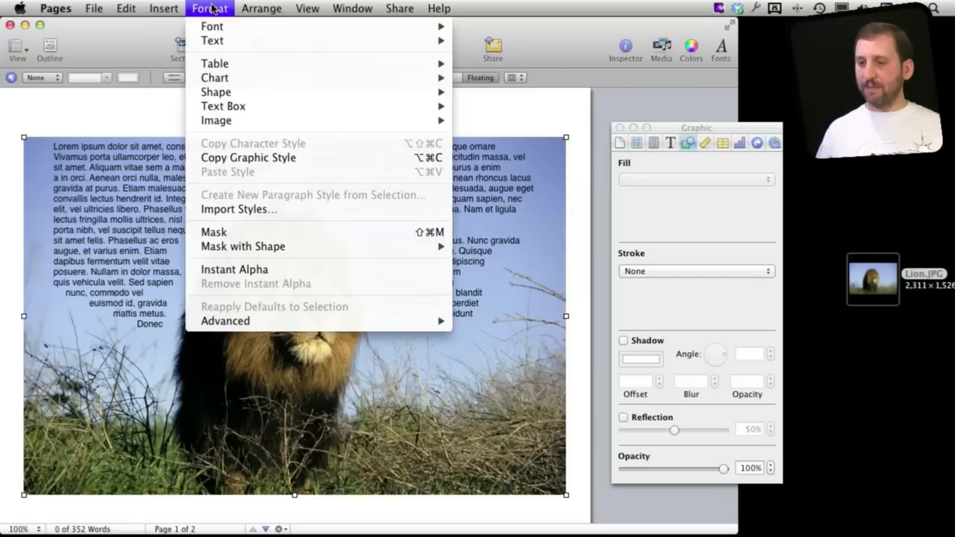
mouse_move(289, 246)
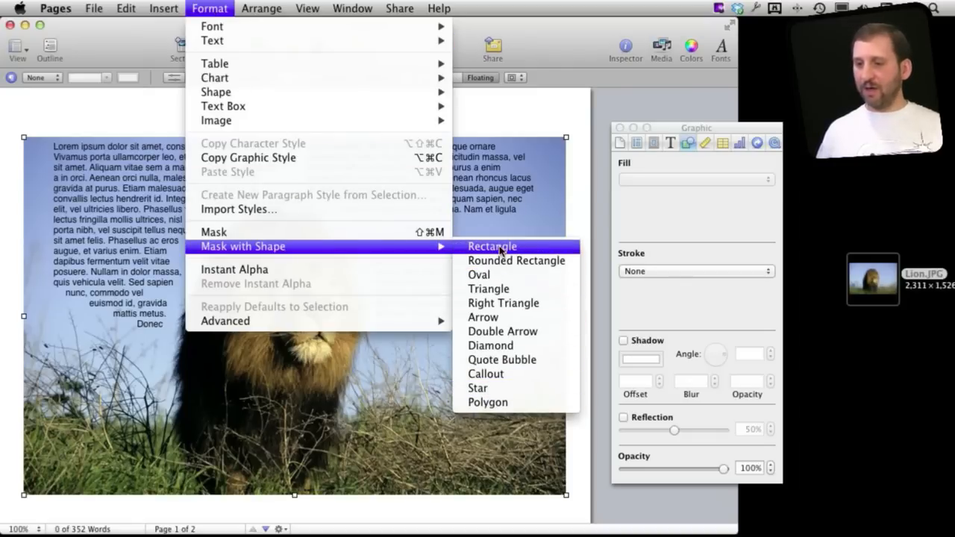
click(94, 198)
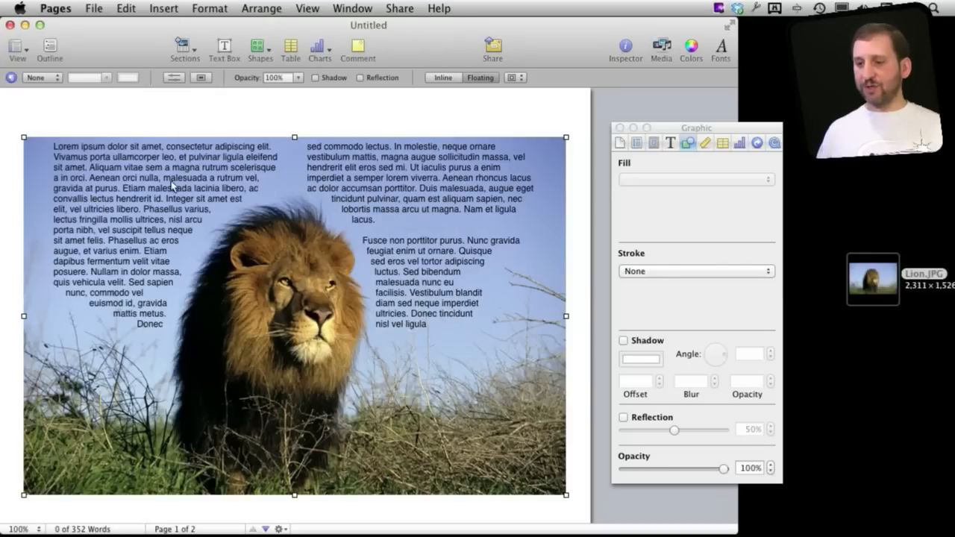